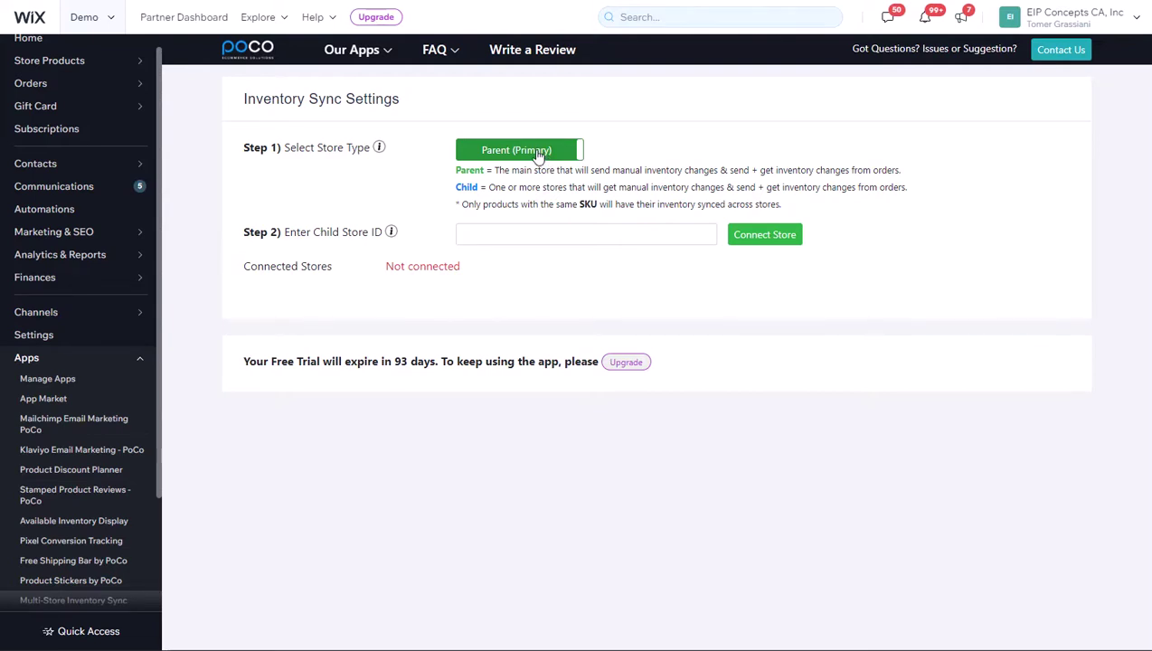
Set the Mysite store type to Child (Secondary) and select its Store ID for copying
click(538, 154)
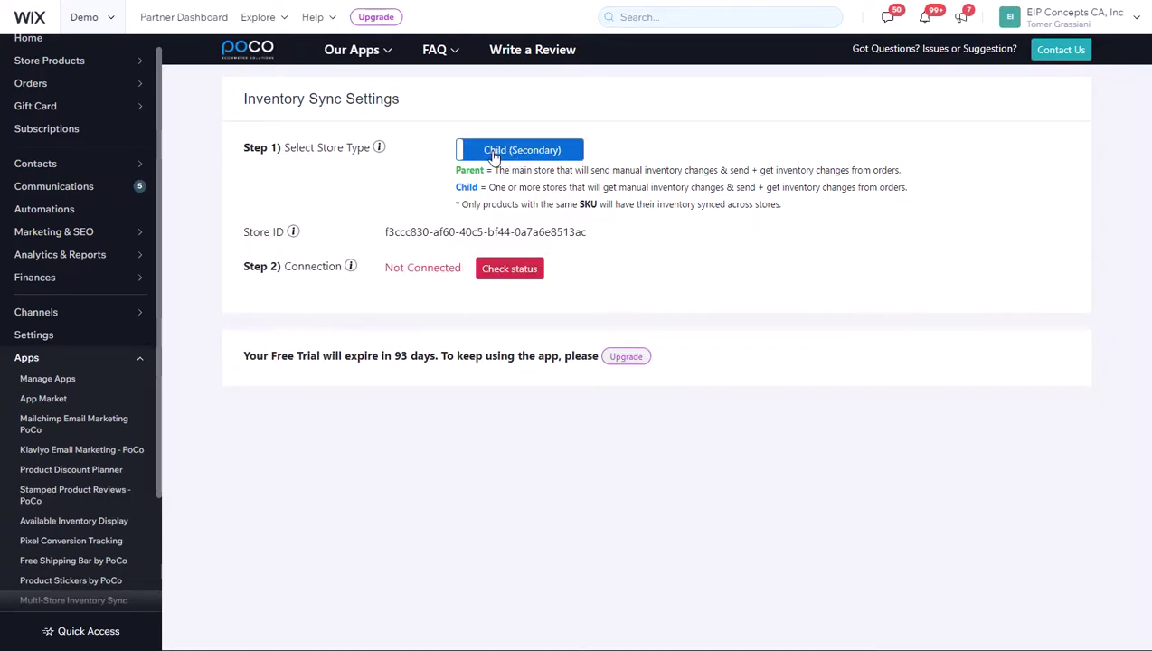
click(494, 156)
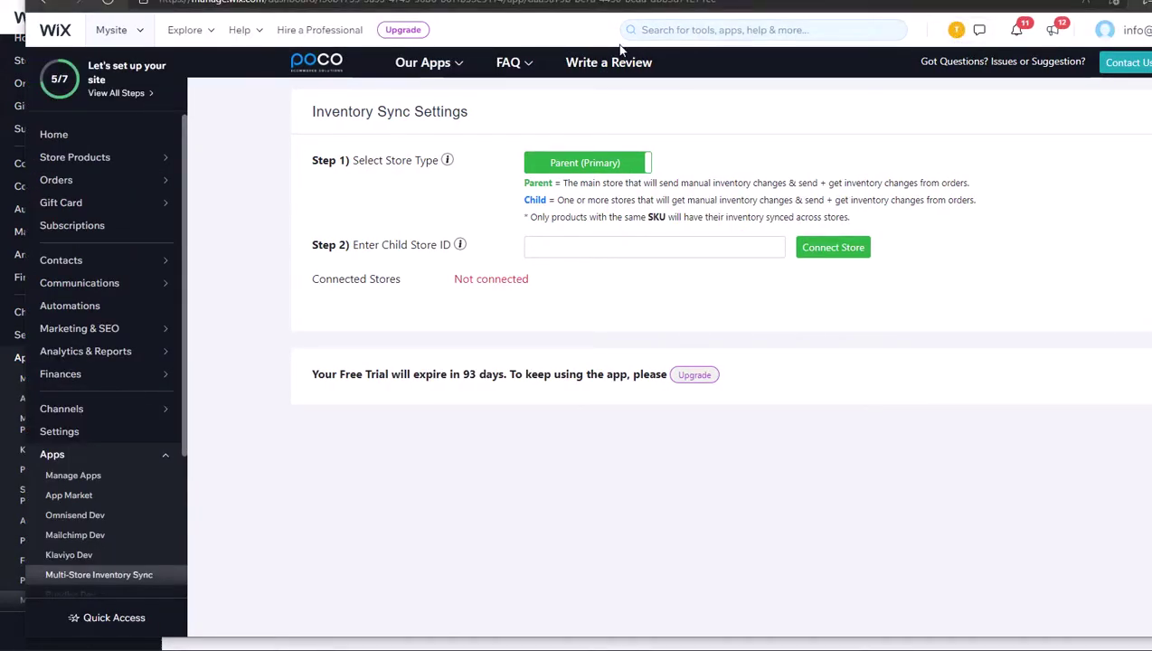
click(564, 168)
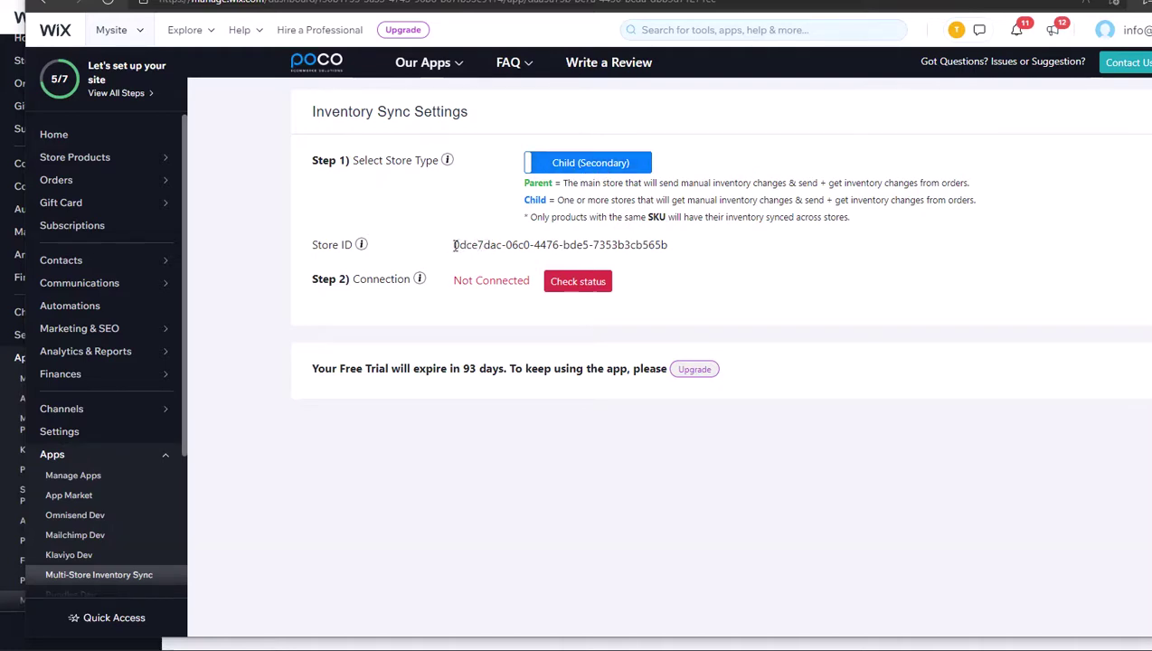
drag(454, 244, 669, 244)
key(ctrl+c)
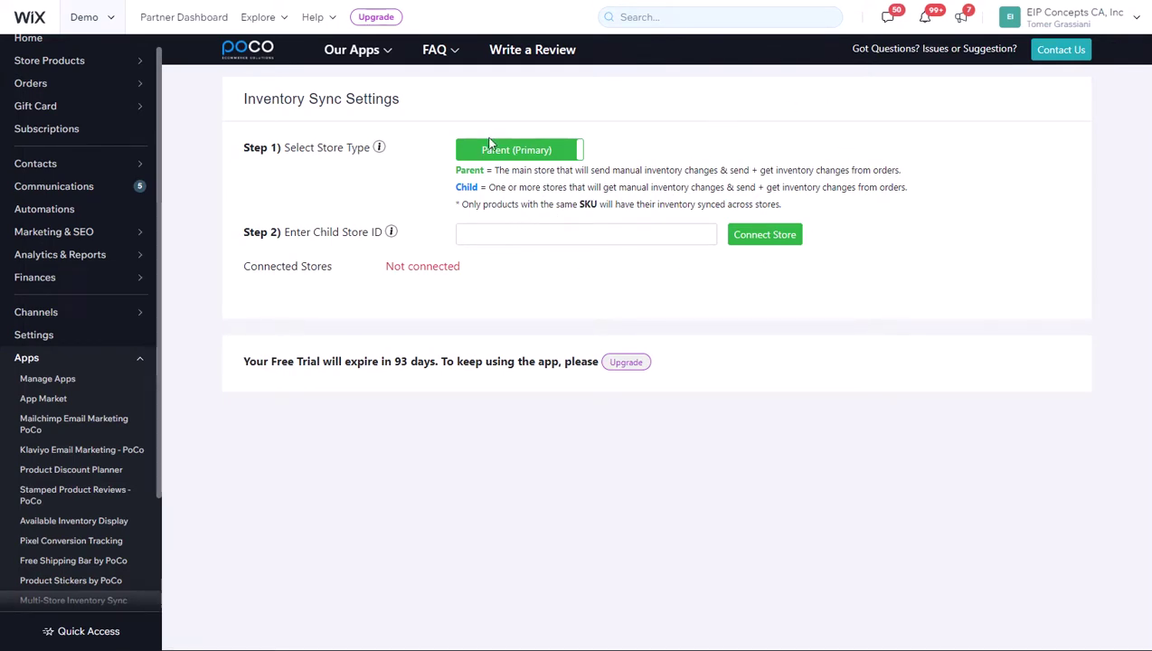
Paste the child store ID into the parent's Child Store ID field and send the connection request
click(487, 237)
right_click(486, 240)
click(517, 346)
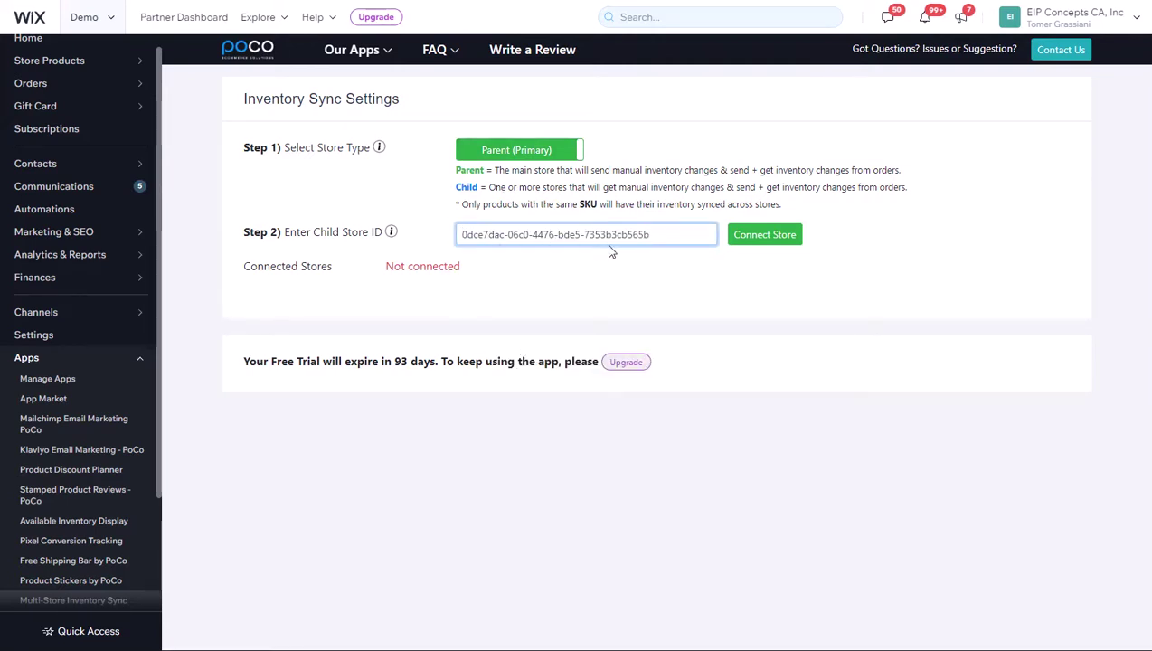
click(759, 237)
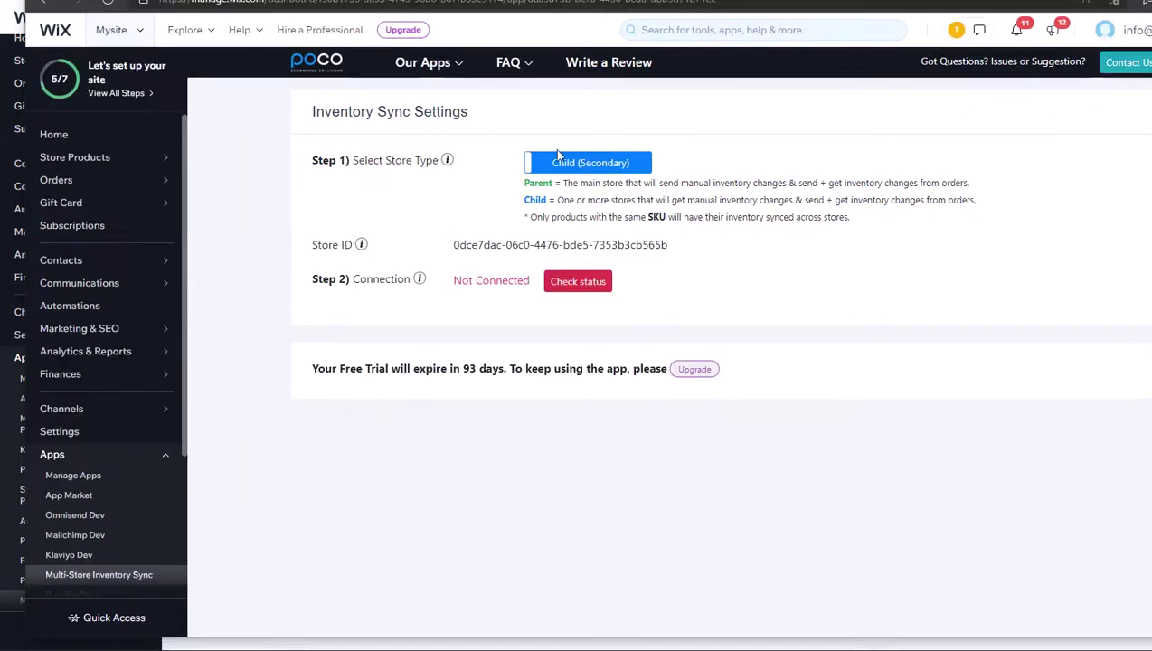
Check for the incoming request and approve the connection from the Demo parent store
click(585, 283)
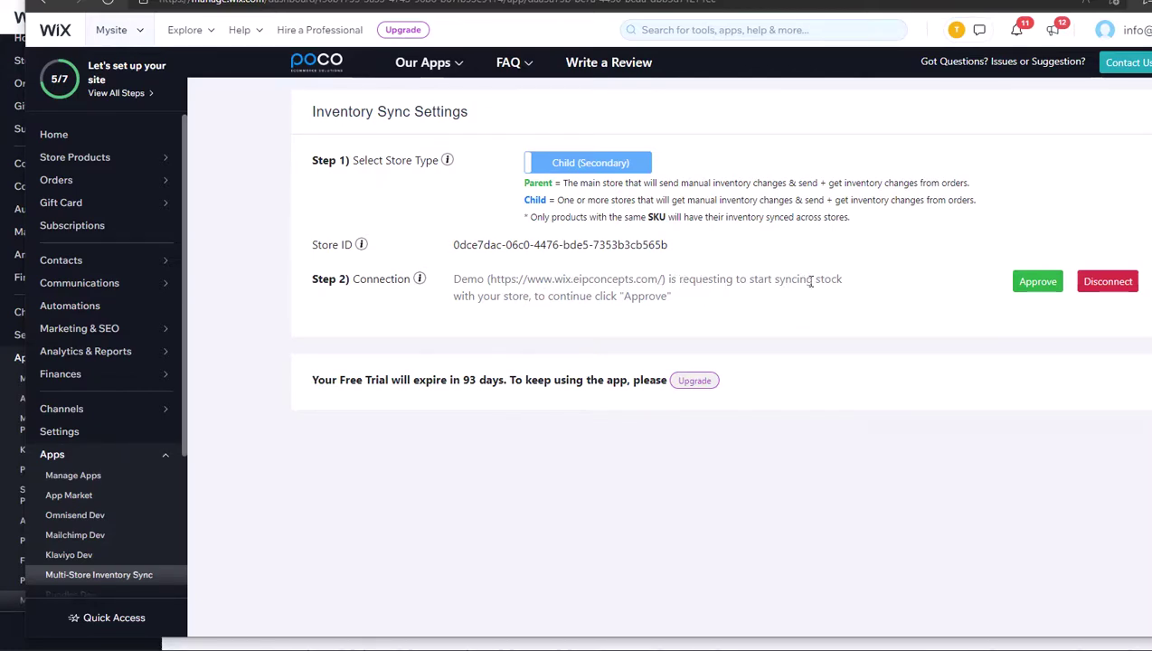
click(1040, 283)
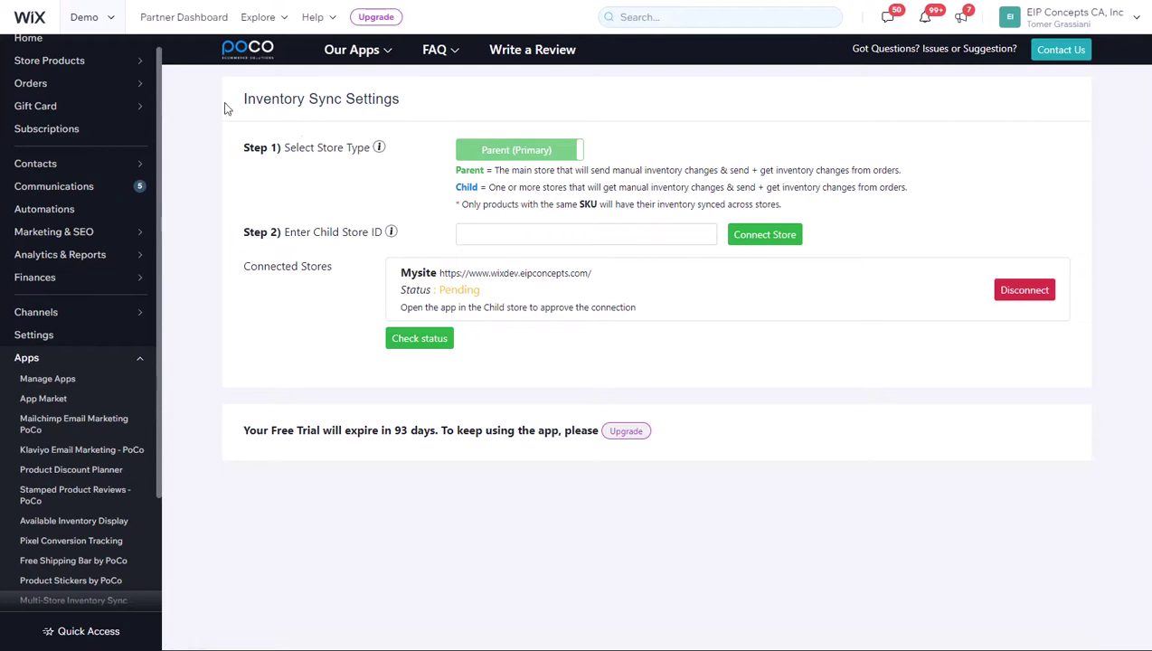
Refresh the connection status so the child store shows as Connected
click(433, 344)
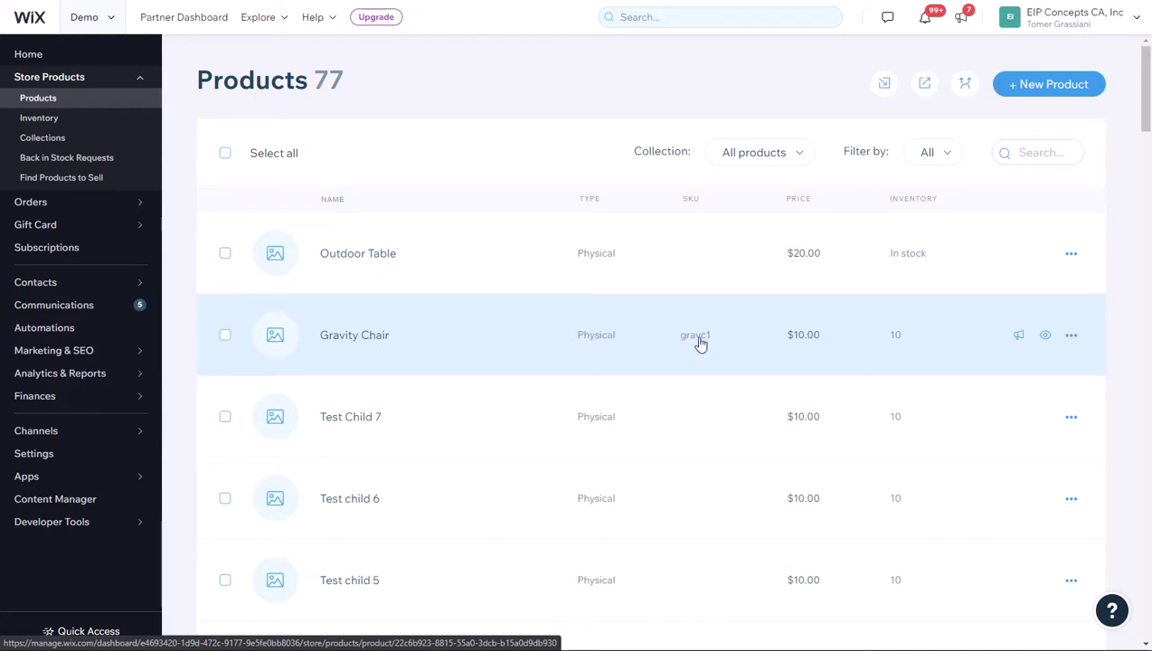
Inspect the Gravity Chair product's inventory count and SKU gravc1
click(733, 340)
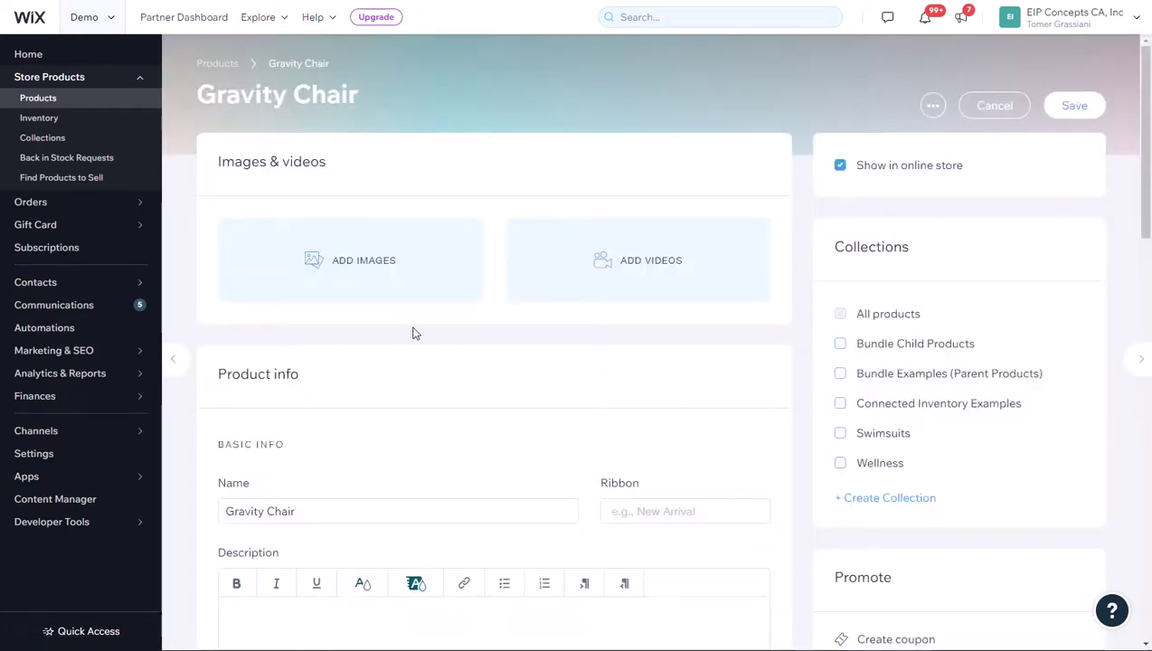
scroll(371, 380, down, 8)
scroll(354, 386, down, 6)
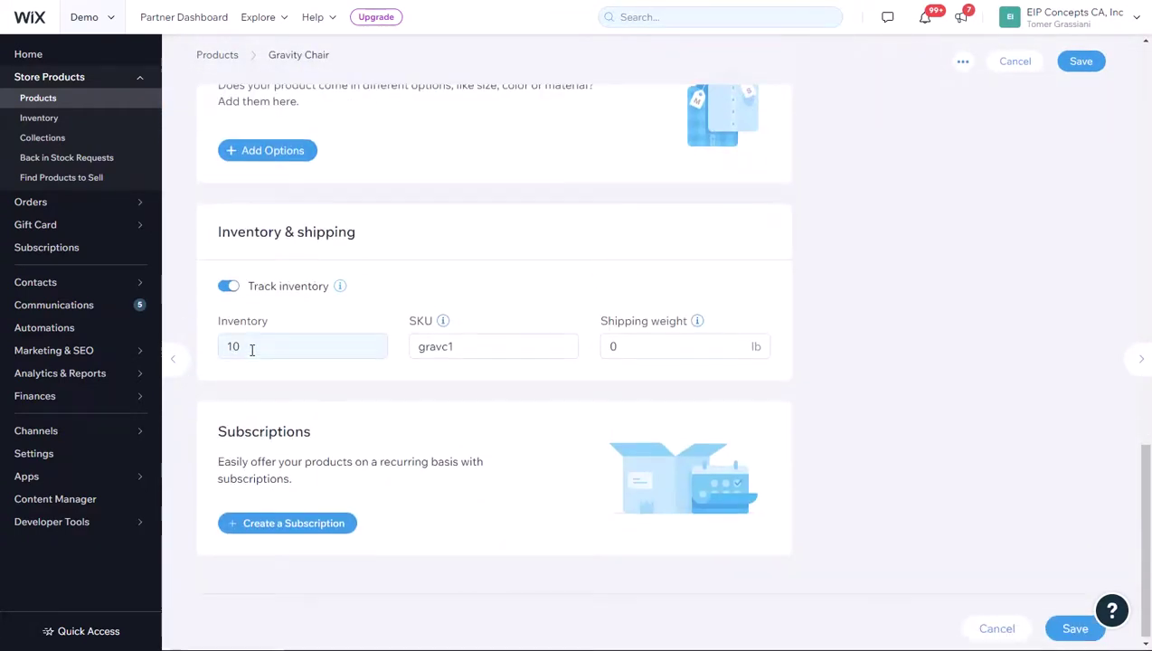
click(244, 347)
click(426, 352)
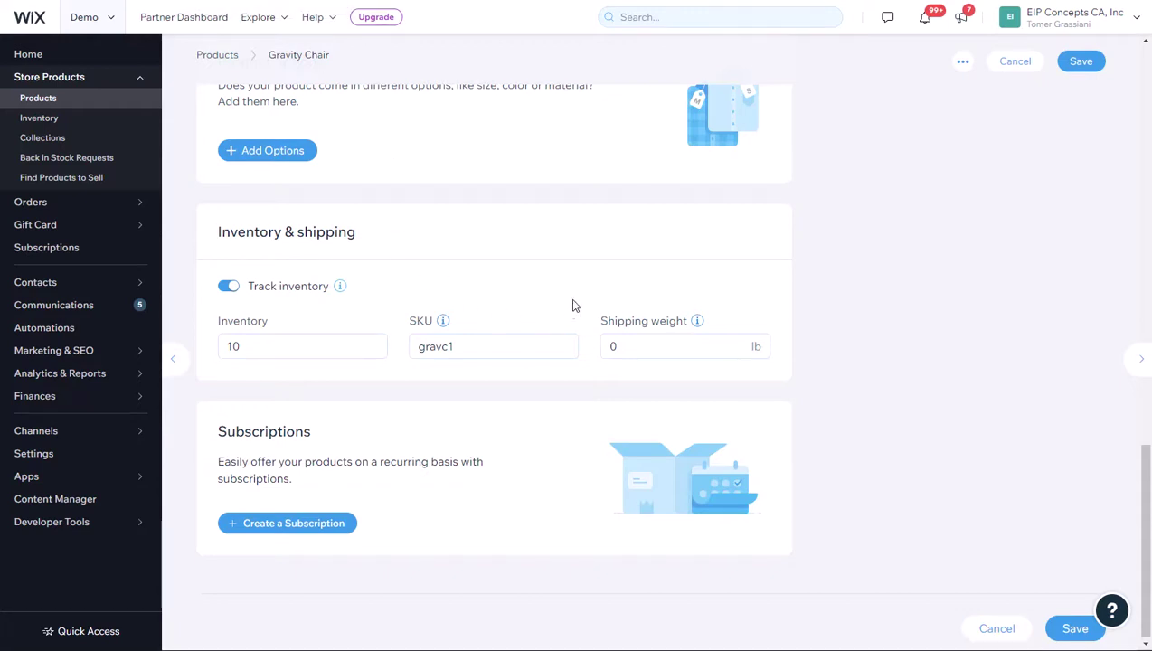
scroll(375, 213, up, 15)
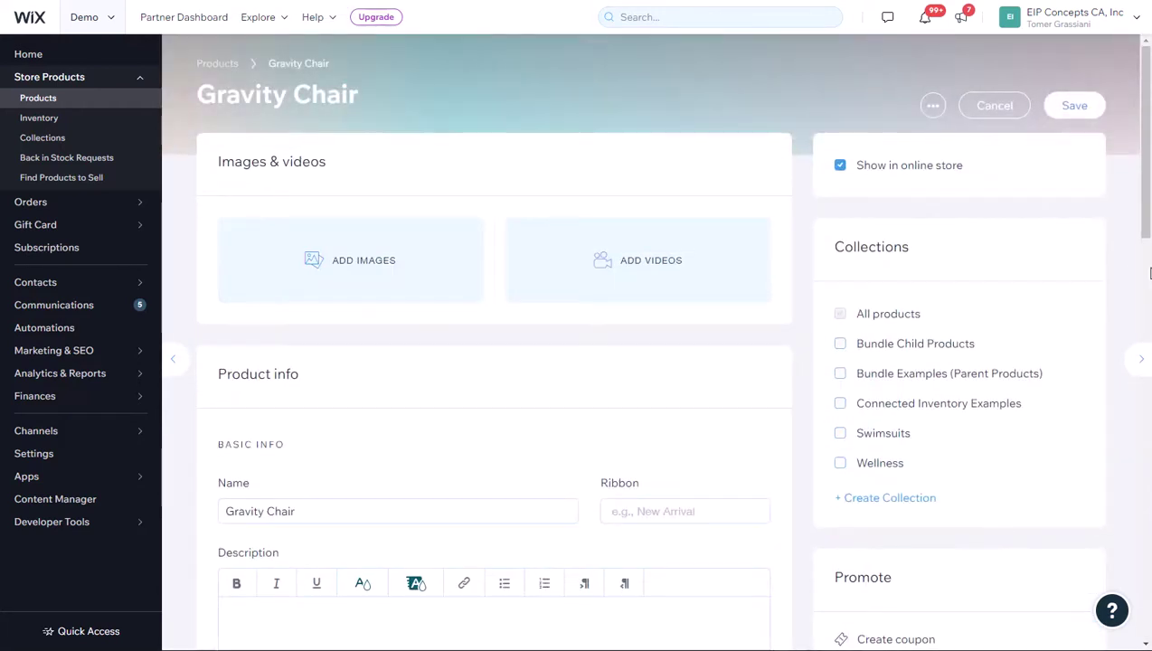
click(63, 99)
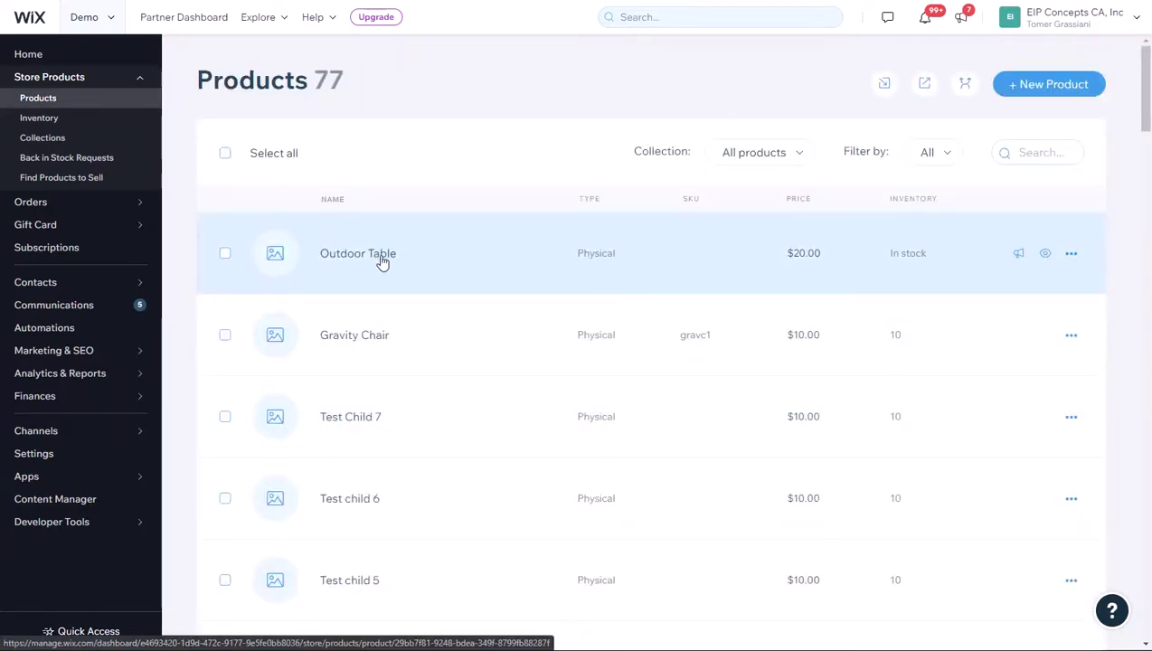
Review the Outdoor Table variants (White and Grey, 10 each) and cancel without changes
click(381, 262)
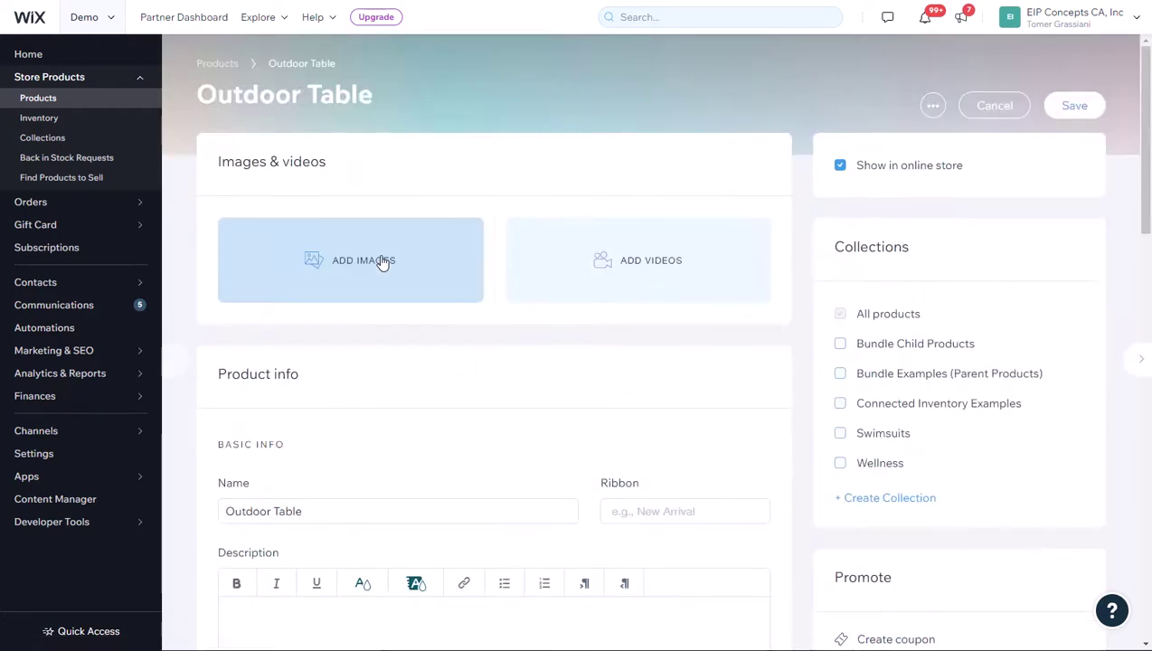
scroll(442, 387, down, 7)
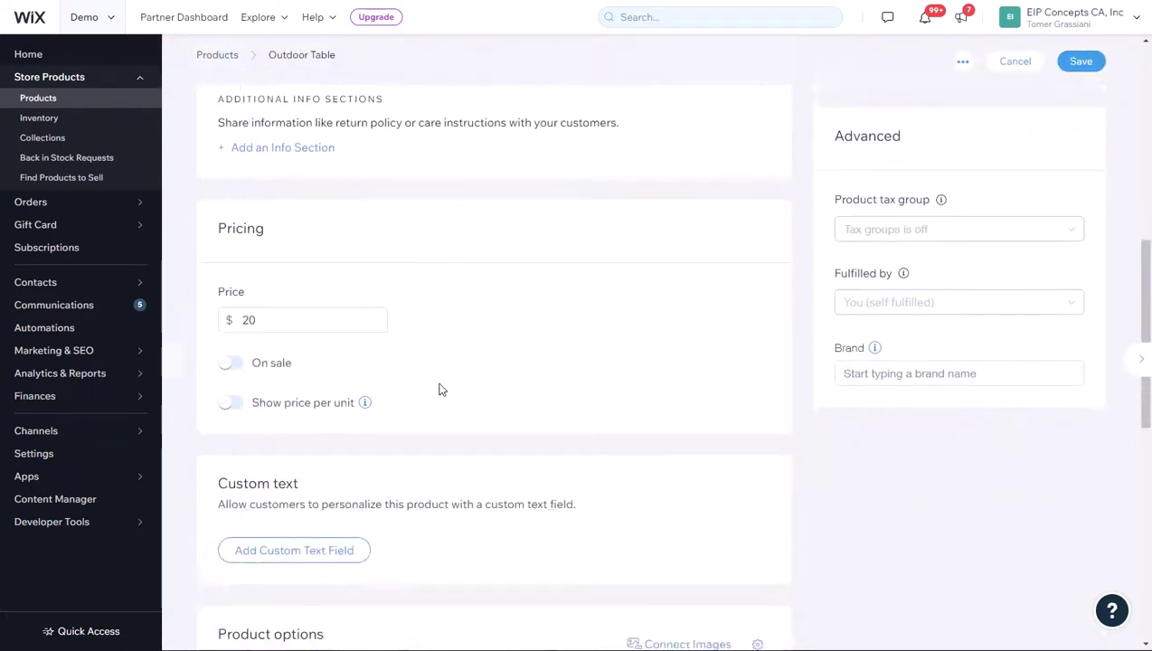
scroll(442, 387, down, 5)
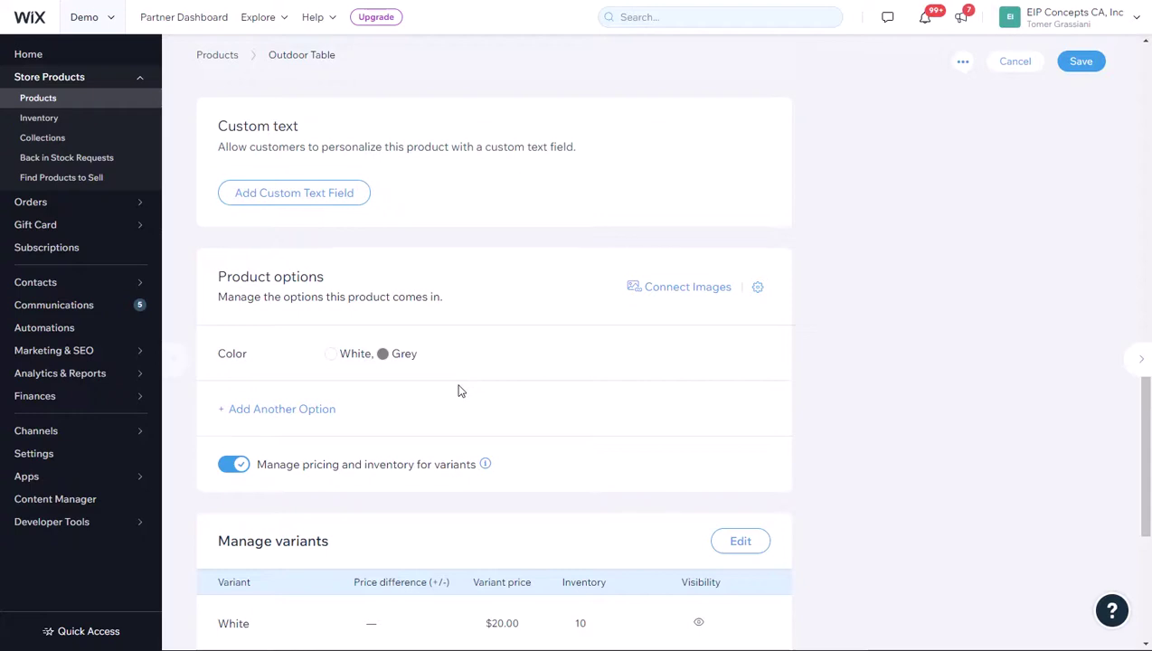
scroll(459, 391, down, 3)
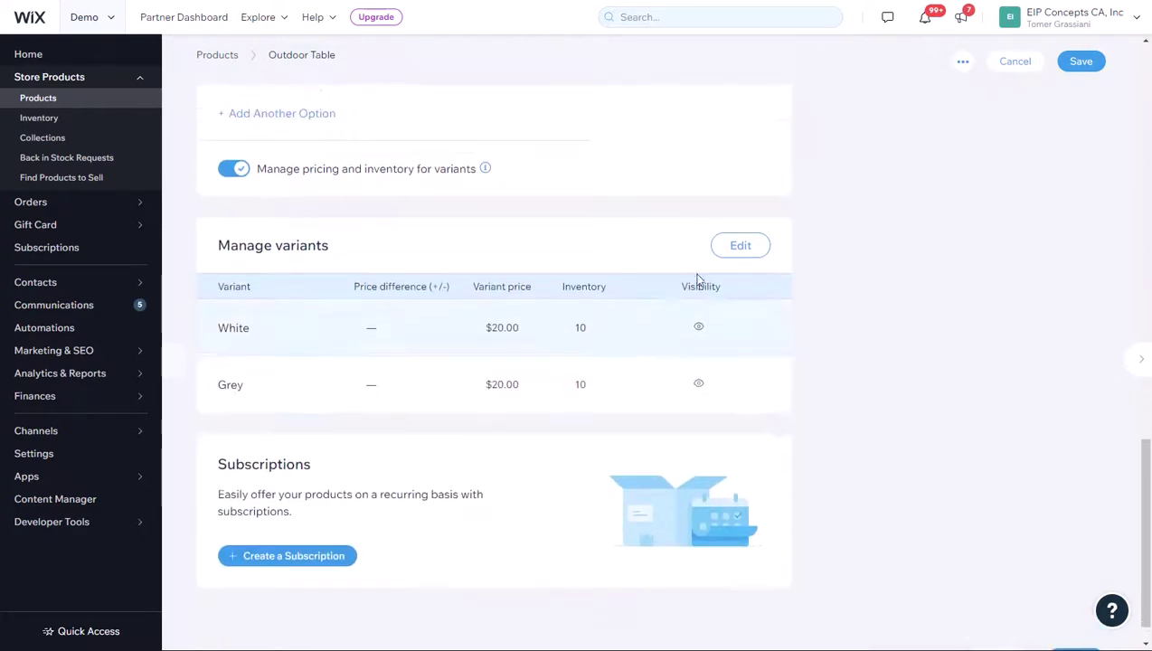
scroll(697, 278, up, 1)
click(740, 279)
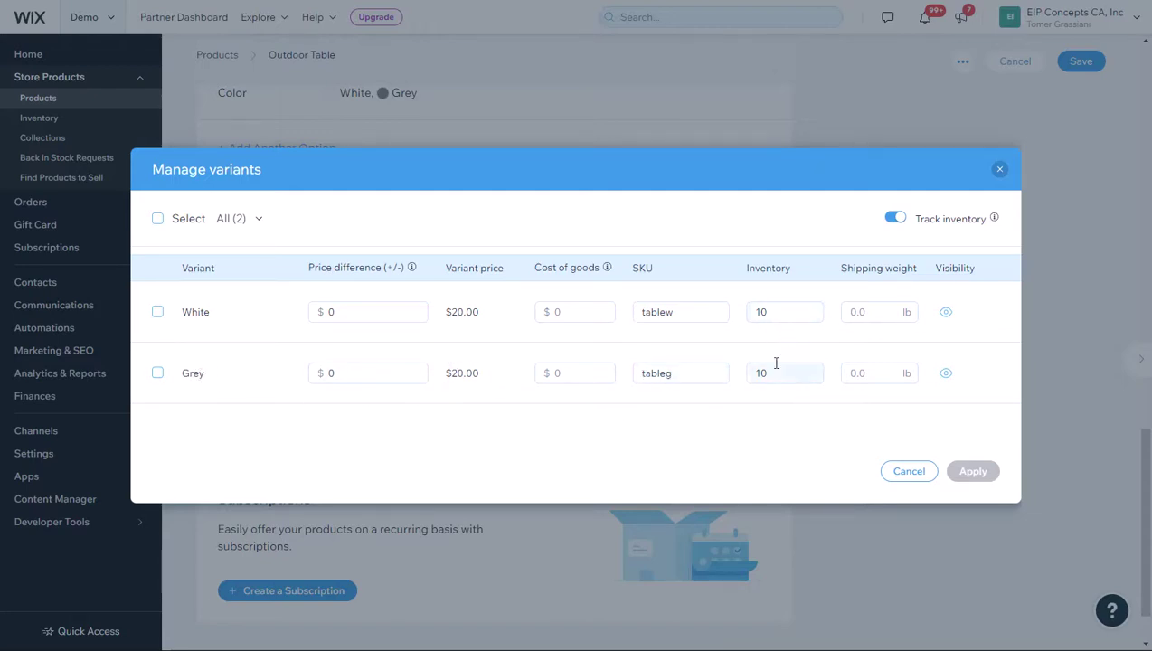
click(902, 473)
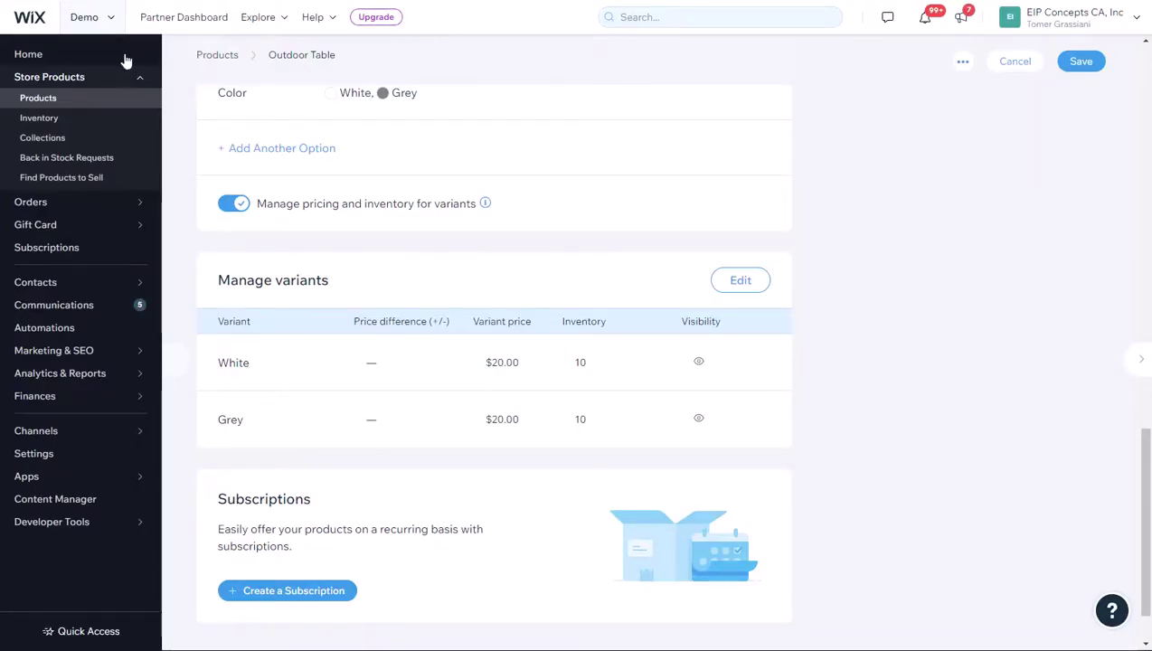
Review the child store's Outdoor Table variants (SKUs tablew and tableg, stock 10) without saving
click(39, 101)
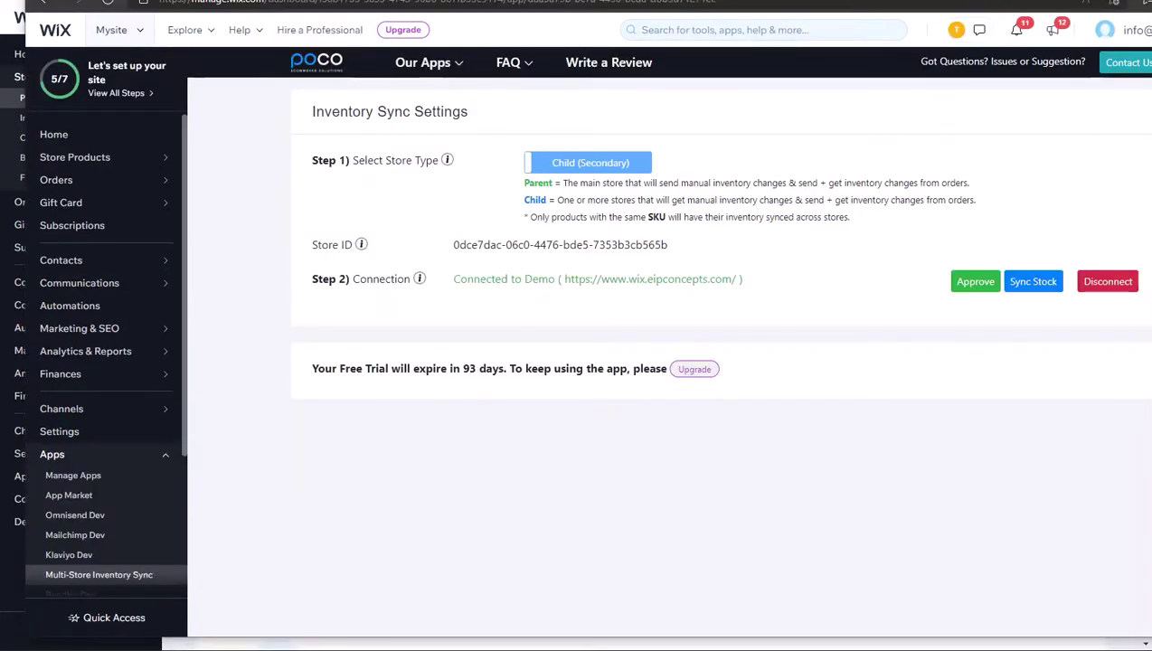
mouse_move(581, 165)
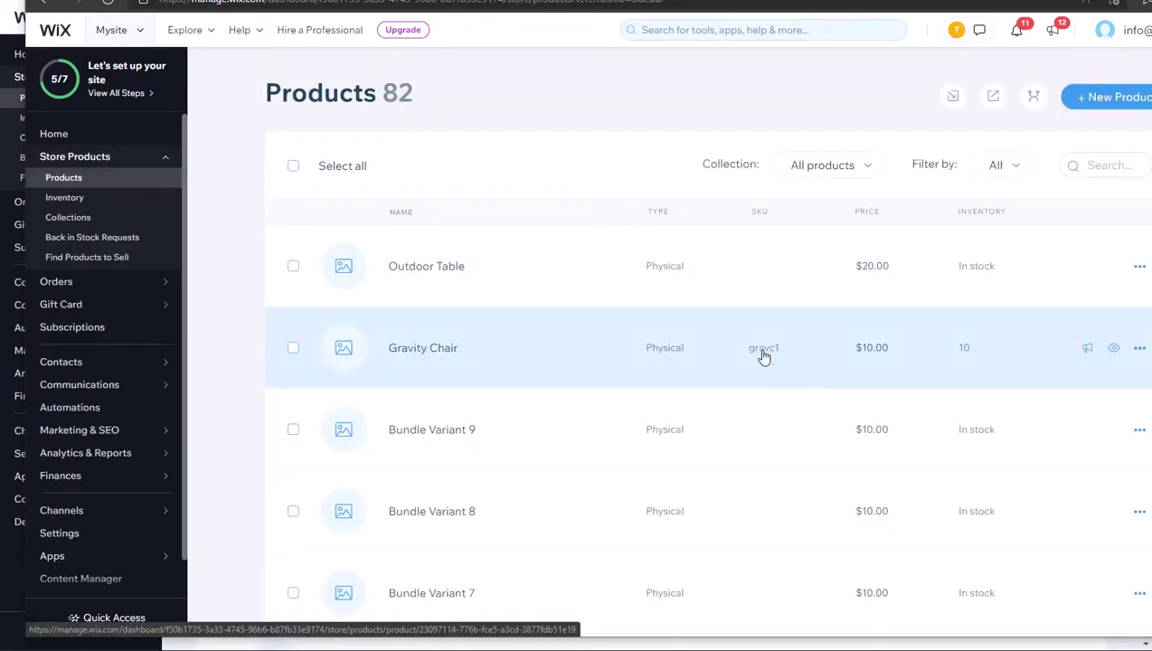
click(437, 275)
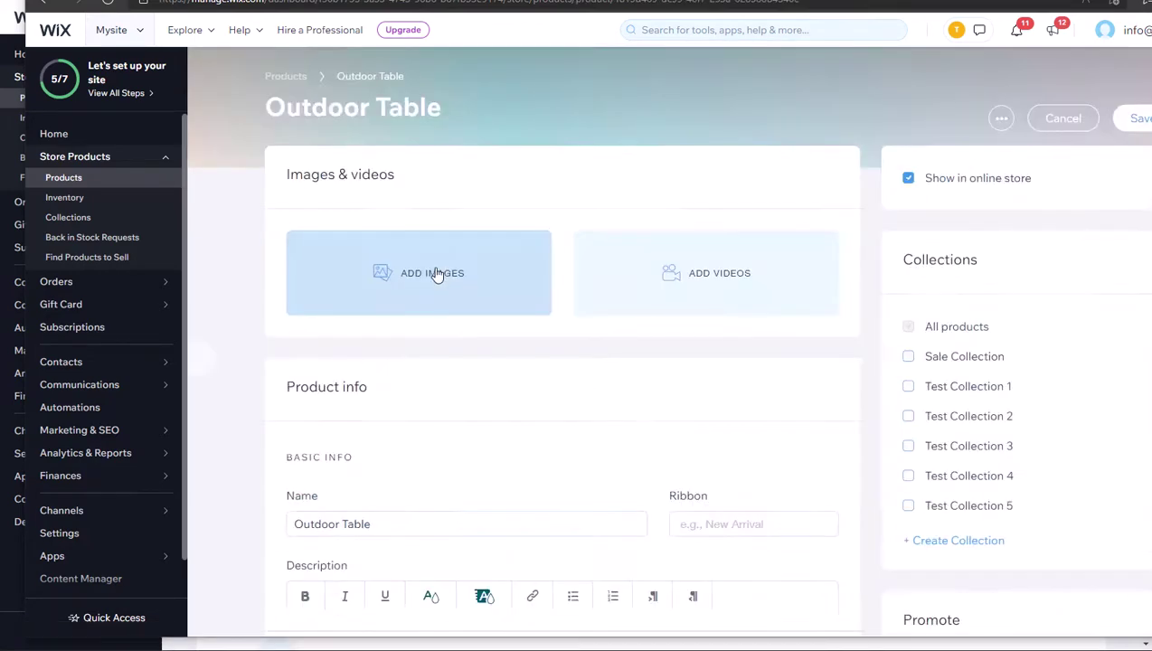
scroll(478, 357, down, 10)
scroll(489, 432, down, 3)
click(795, 228)
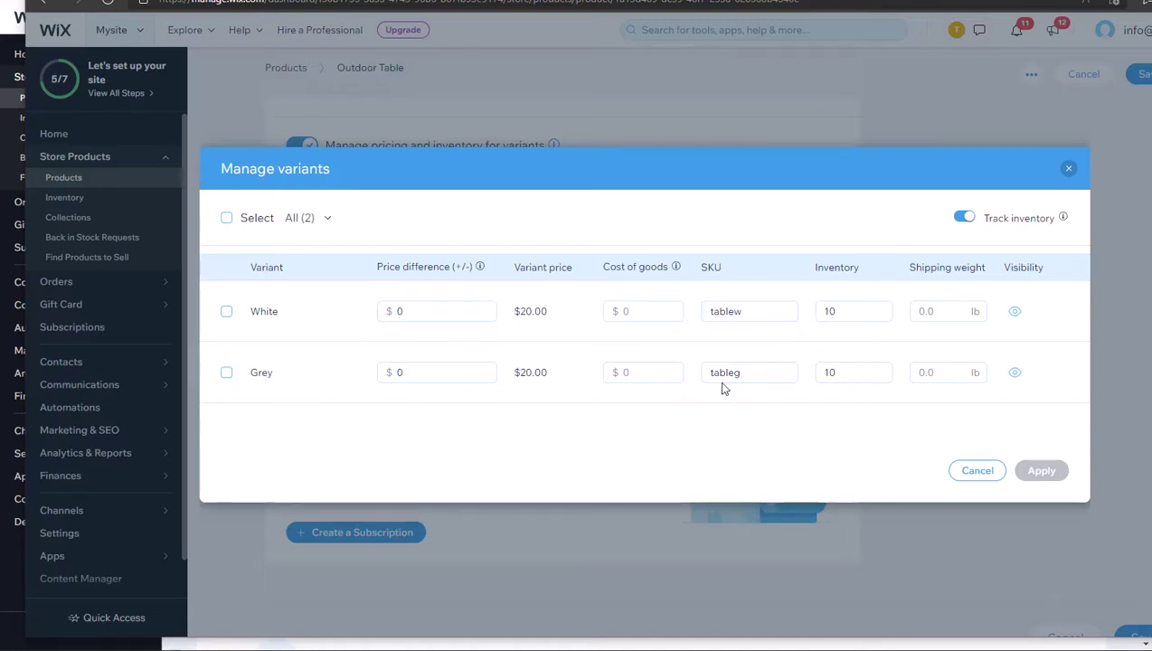
click(976, 472)
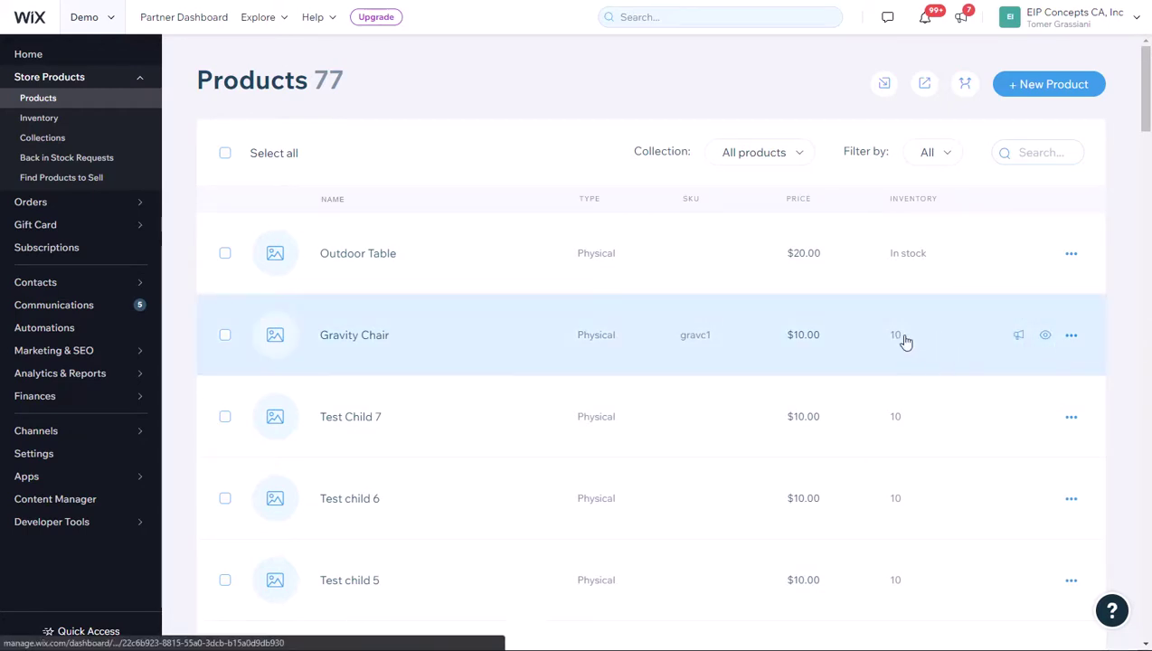
Set the Gravity Chair inventory to 15 and save it
click(905, 342)
scroll(680, 411, down, 10)
scroll(429, 392, down, 3)
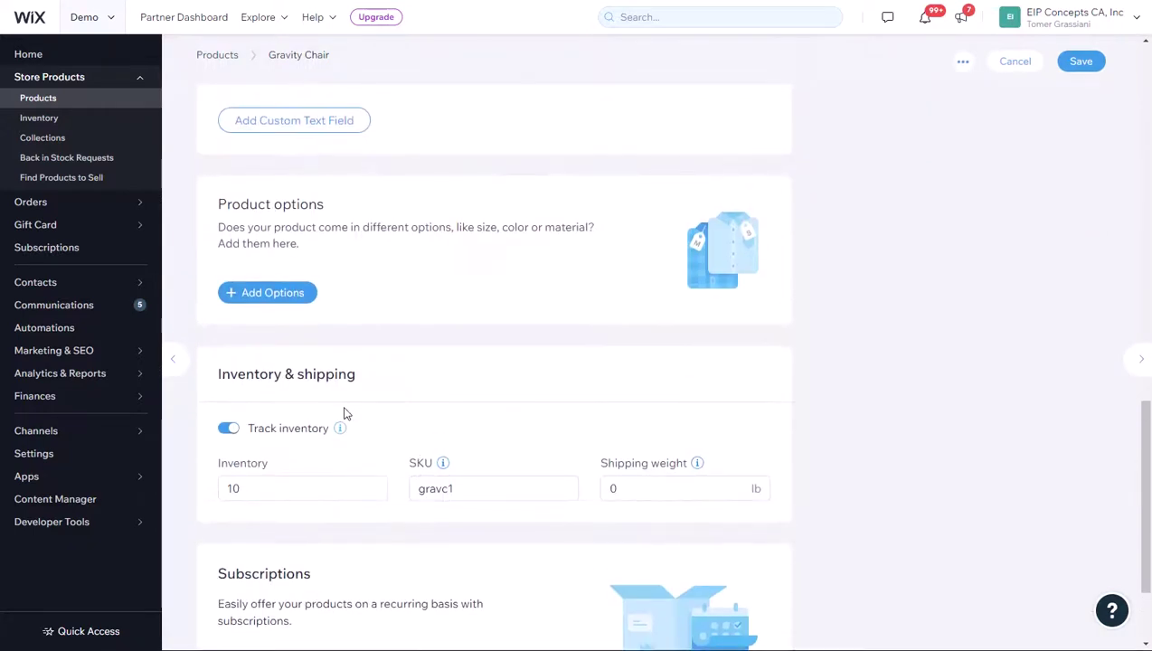
click(304, 488)
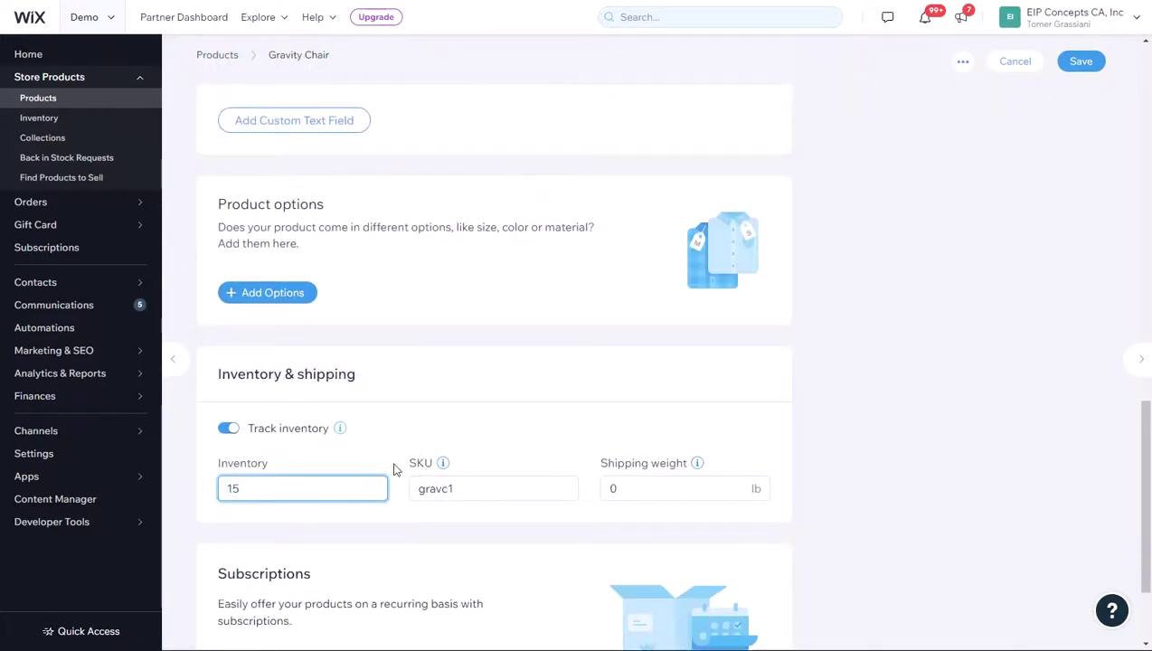
click(1081, 61)
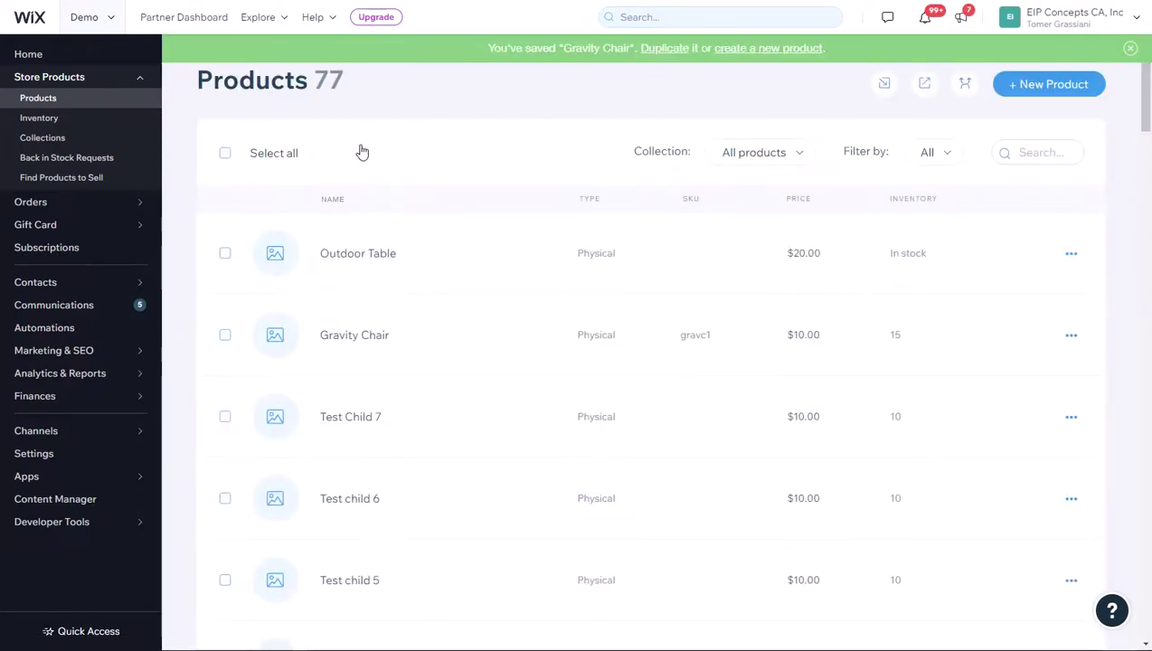
Set the Outdoor Table's White variant to 11 and Grey to 12, then save
click(355, 259)
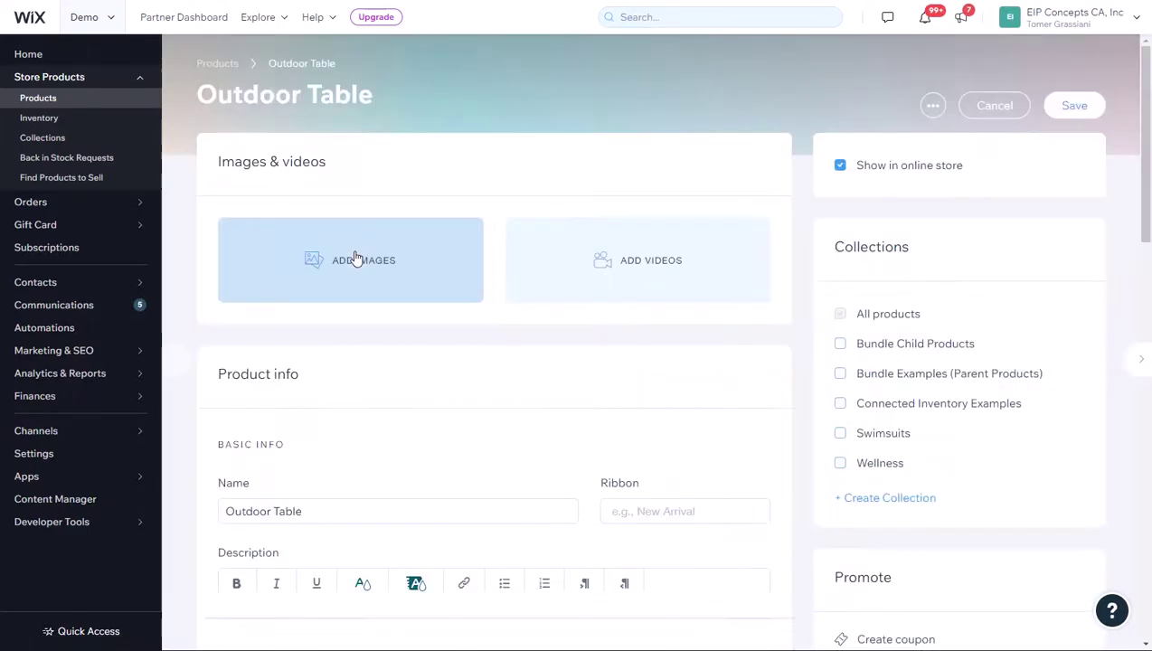
scroll(494, 432, down, 4)
scroll(494, 431, down, 10)
click(737, 259)
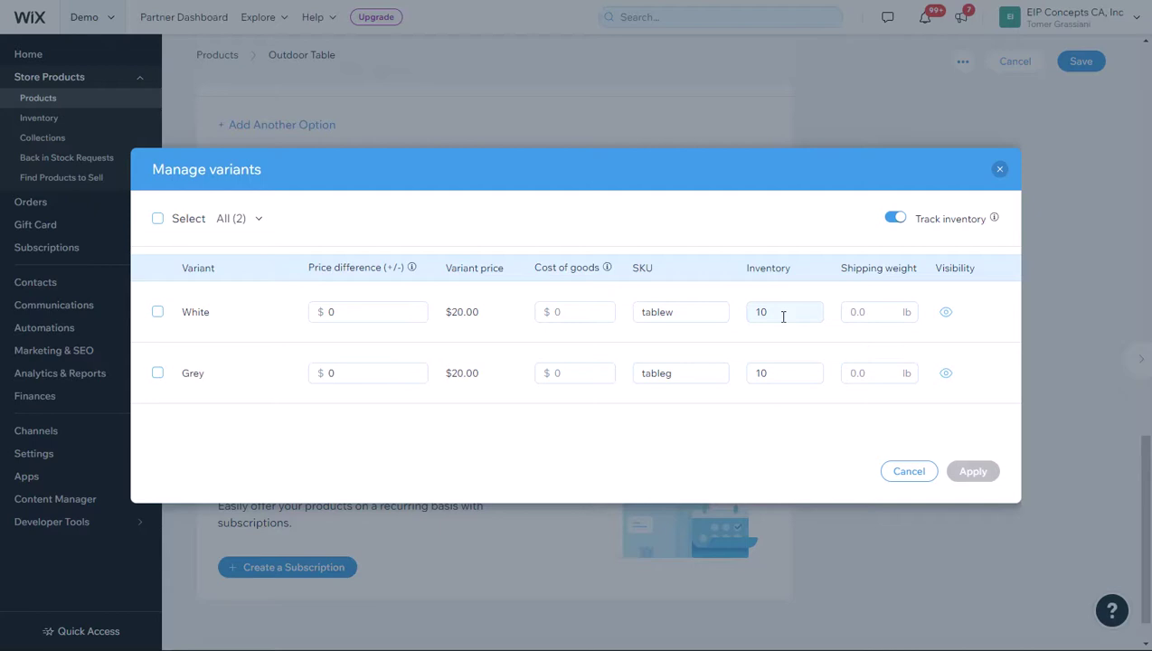
click(782, 316)
key(BackSpace)
text(1)
click(773, 374)
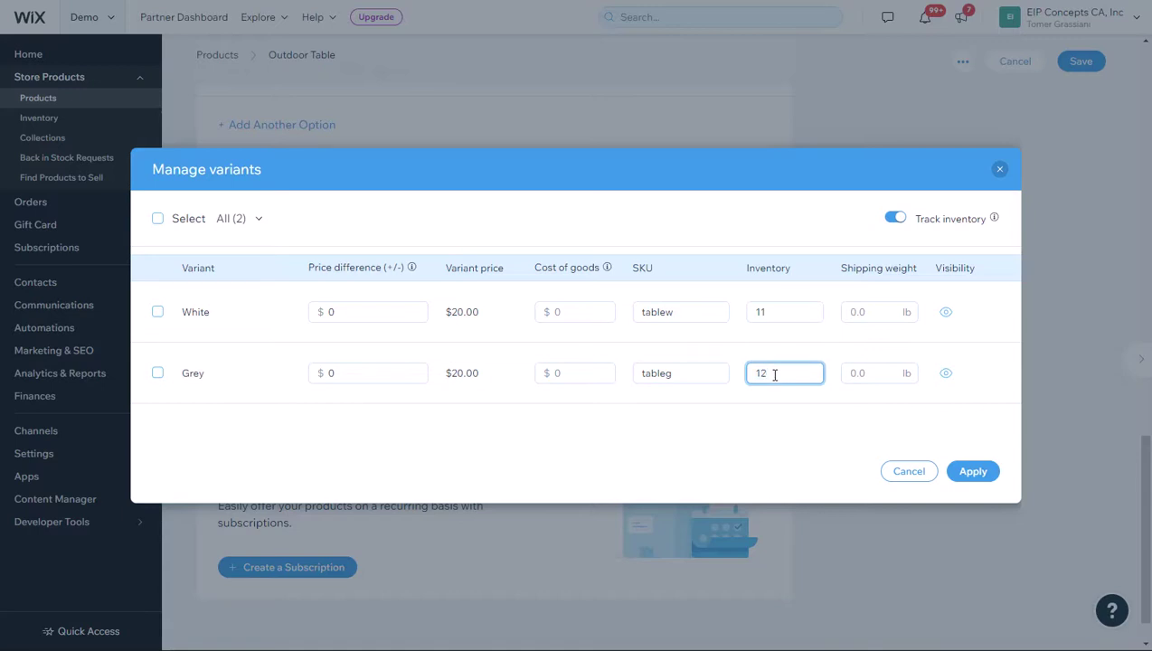
text(2)
click(968, 471)
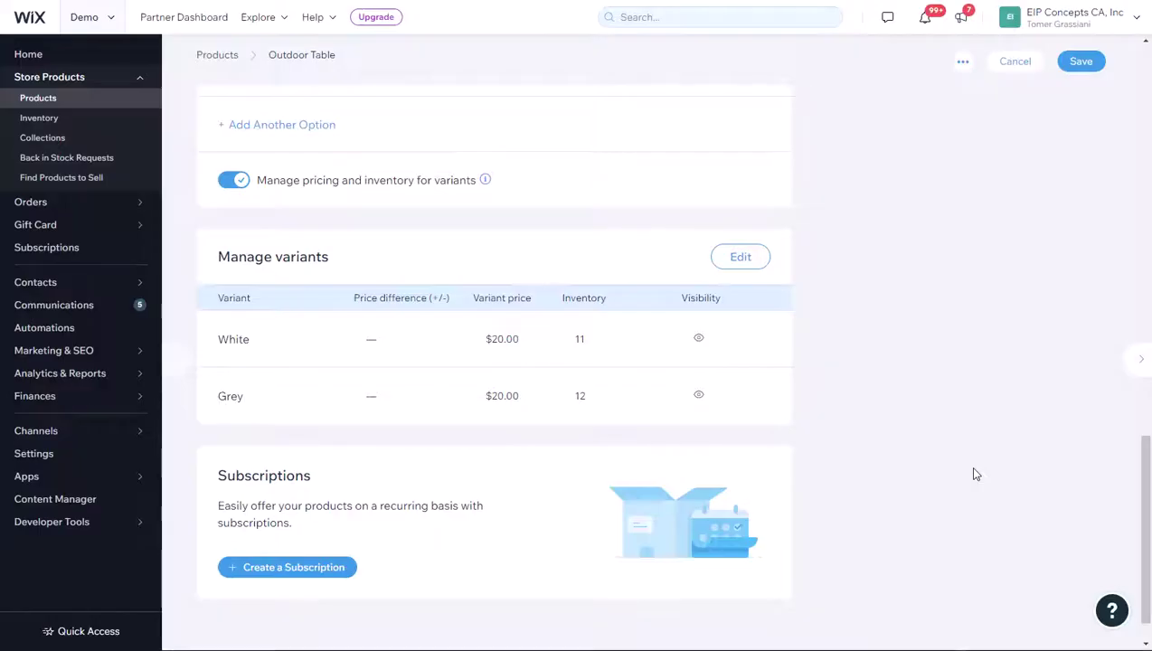
click(1088, 61)
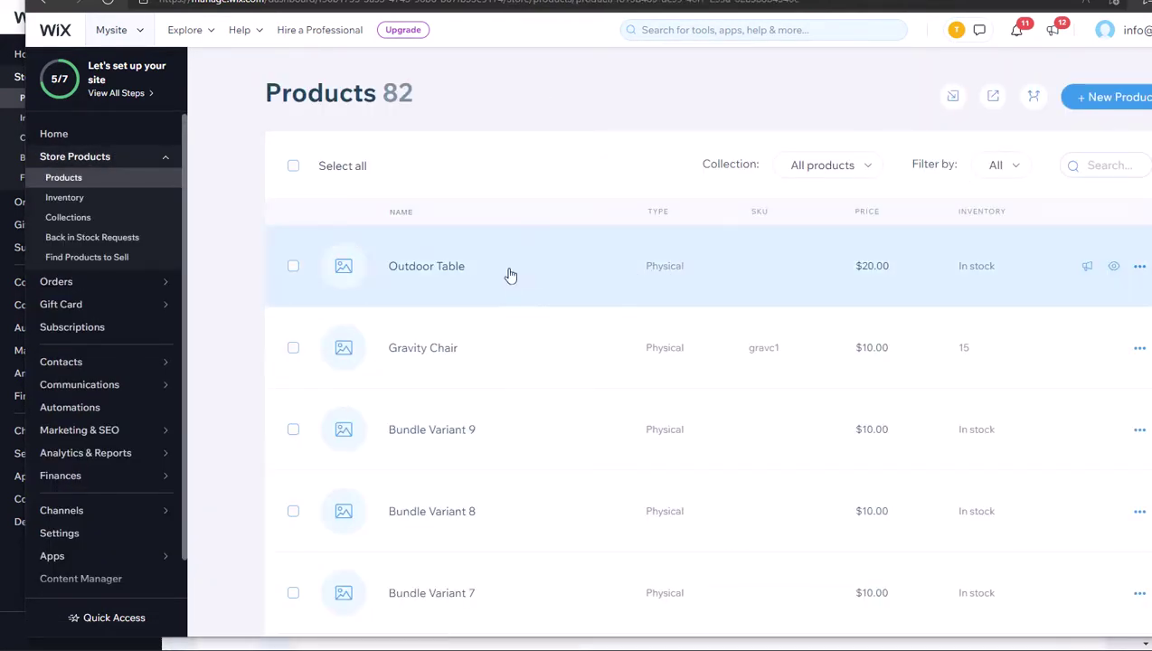
Open the child store's Outdoor Table product and scroll down to its variants
click(510, 275)
scroll(633, 335, down, 15)
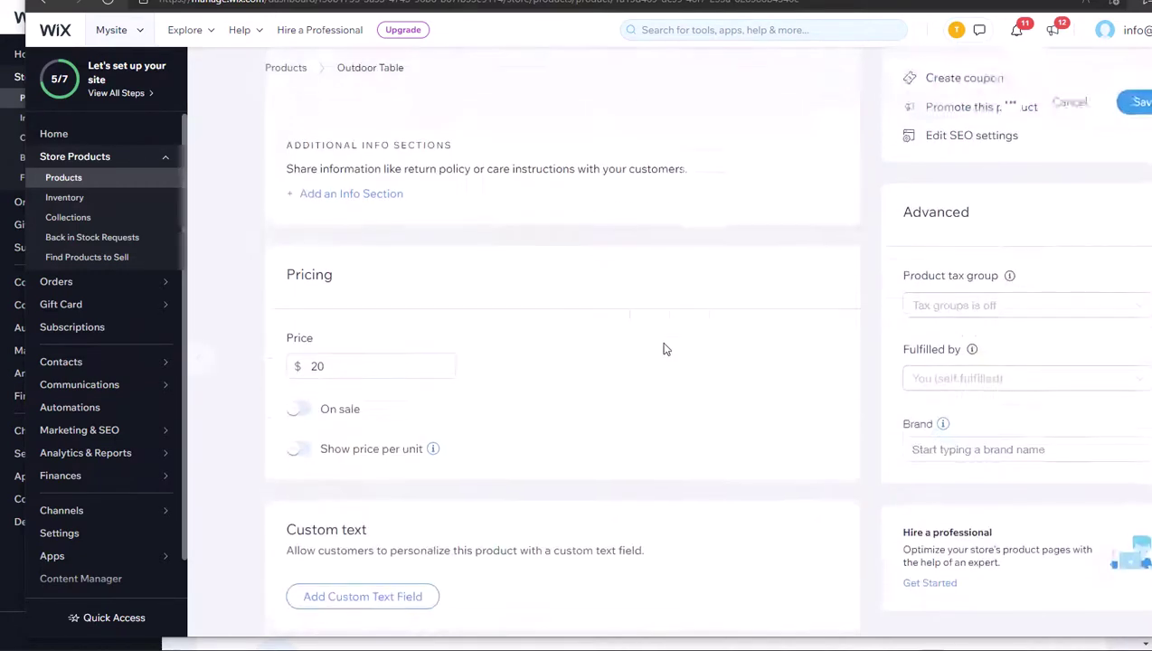
scroll(685, 356, down, 3)
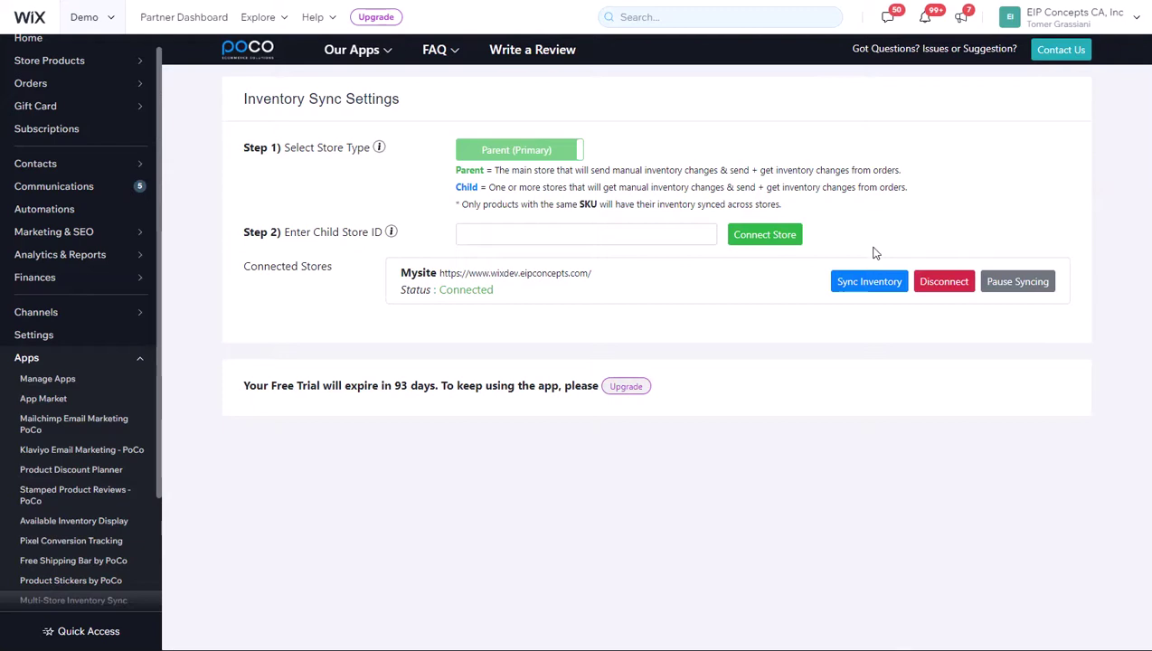
Pause inventory syncing with Mysite, then resume it
click(1019, 284)
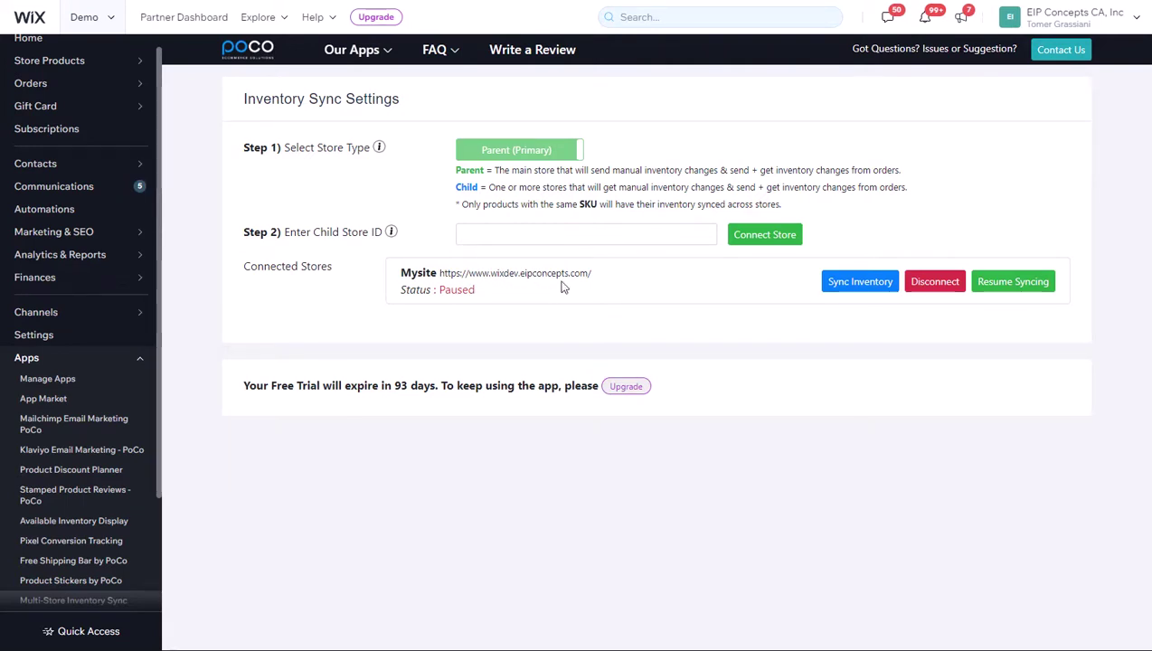
click(1019, 285)
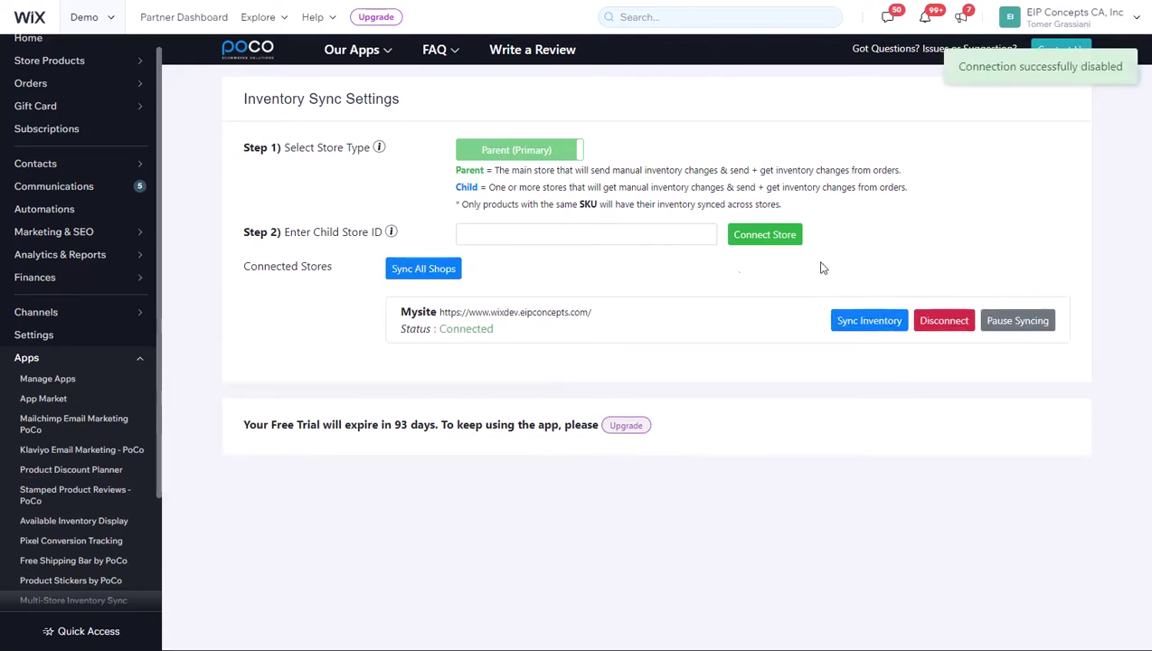